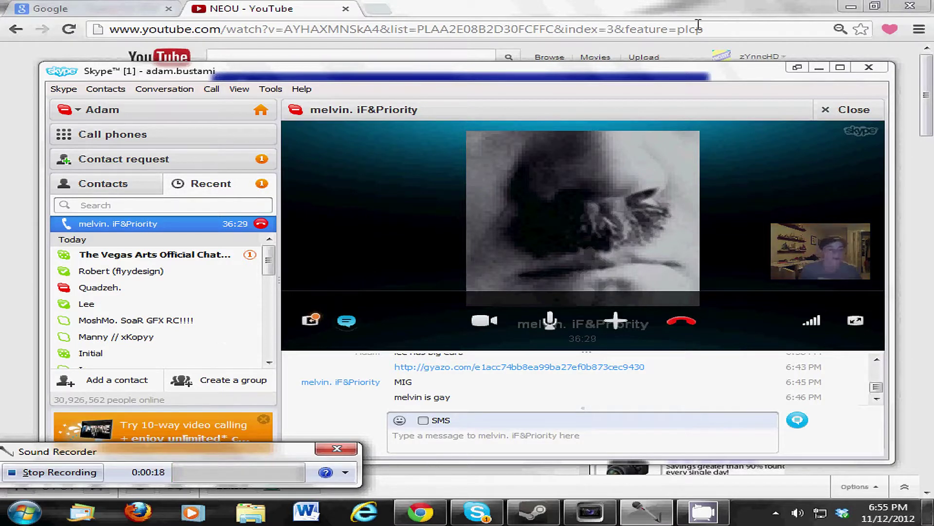
- Close the Skype video call window so it no longer covers the screen
click(819, 67)
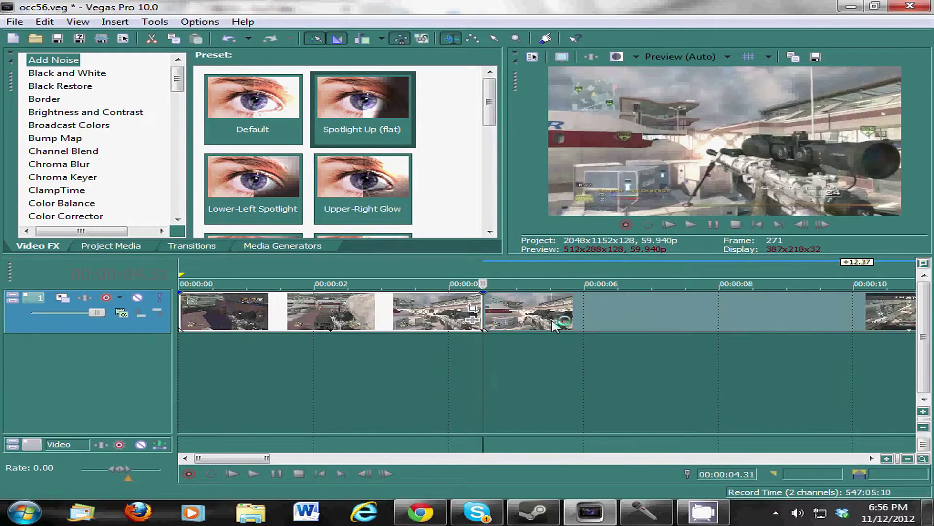
- Add a marker after the shot and apply Bump Map's Spotlight Up (flat) preset to the clip
key(m)
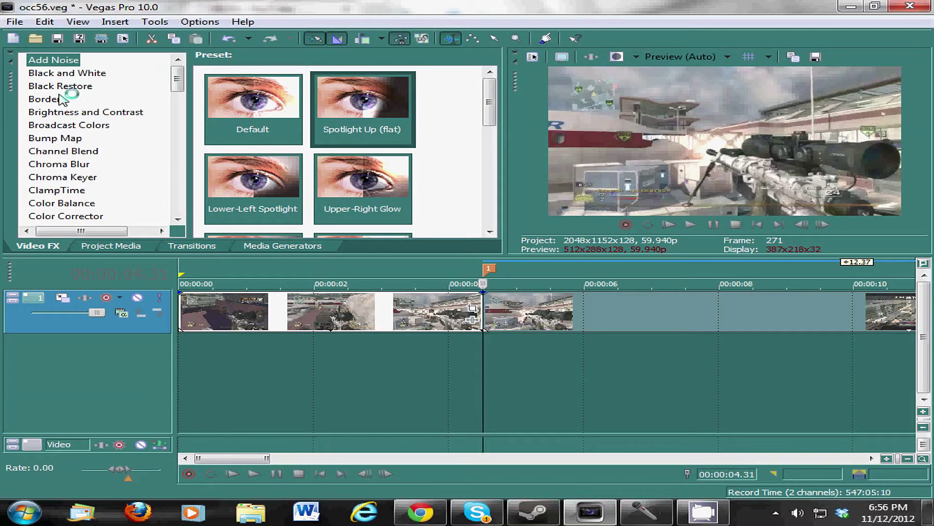
click(61, 99)
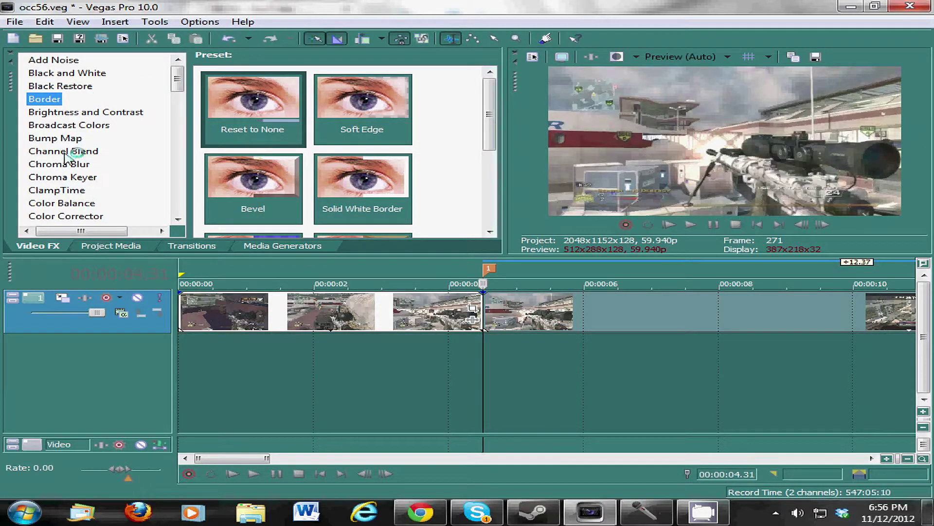
scroll(105, 157, down, 1)
click(74, 97)
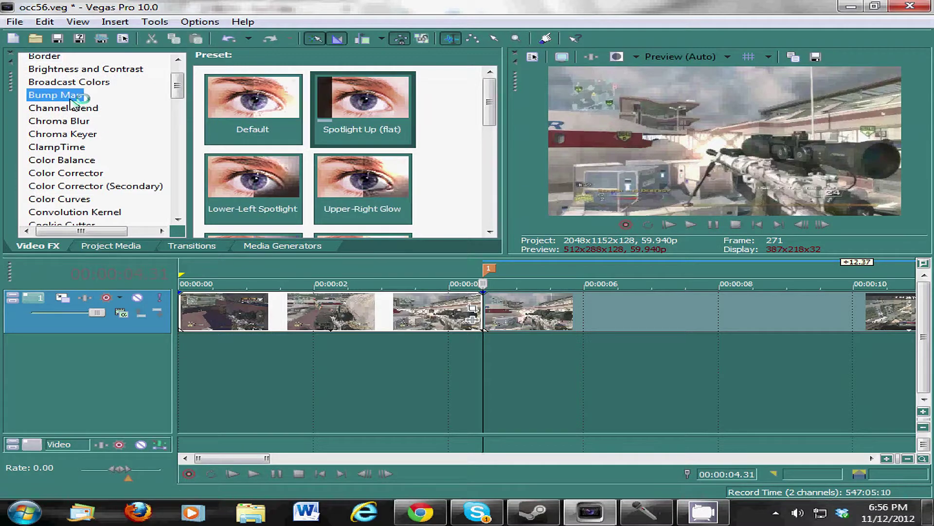
click(353, 109)
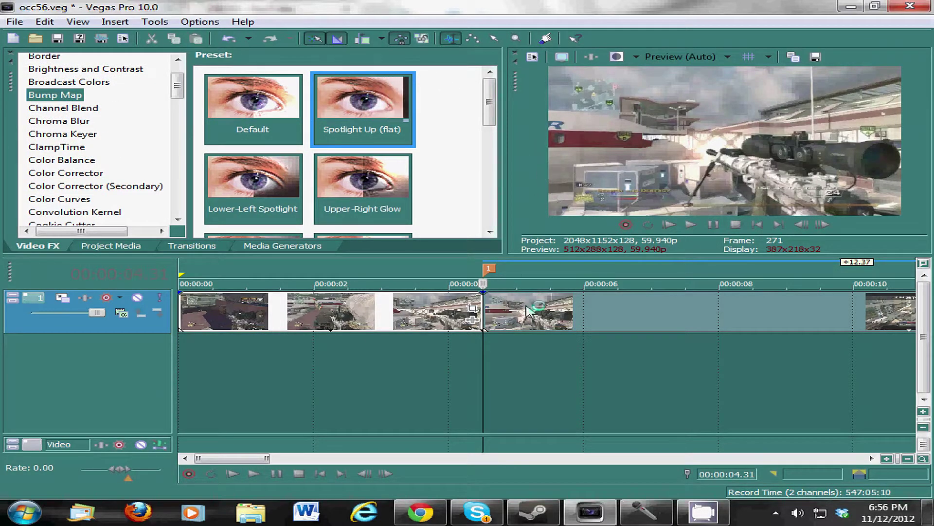
drag(527, 313, 525, 311)
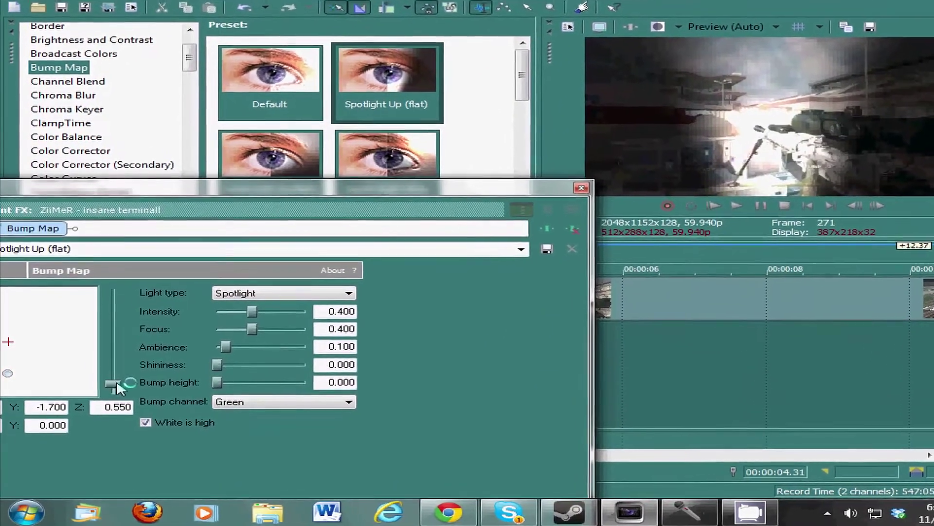
- Tune the spotlight: minimum focus, centred light, intensity about 0.944, maximum height, ambience 0.111
drag(234, 166, 337, 136)
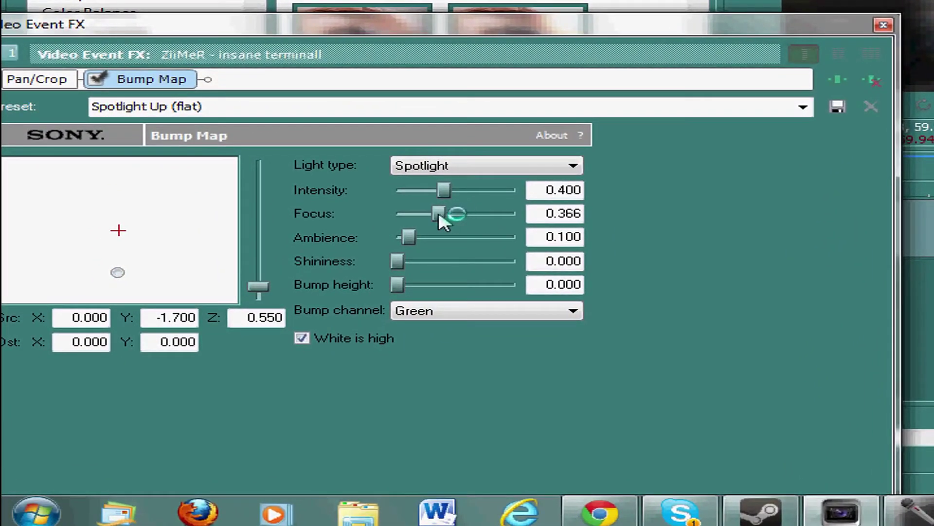
drag(443, 222, 403, 218)
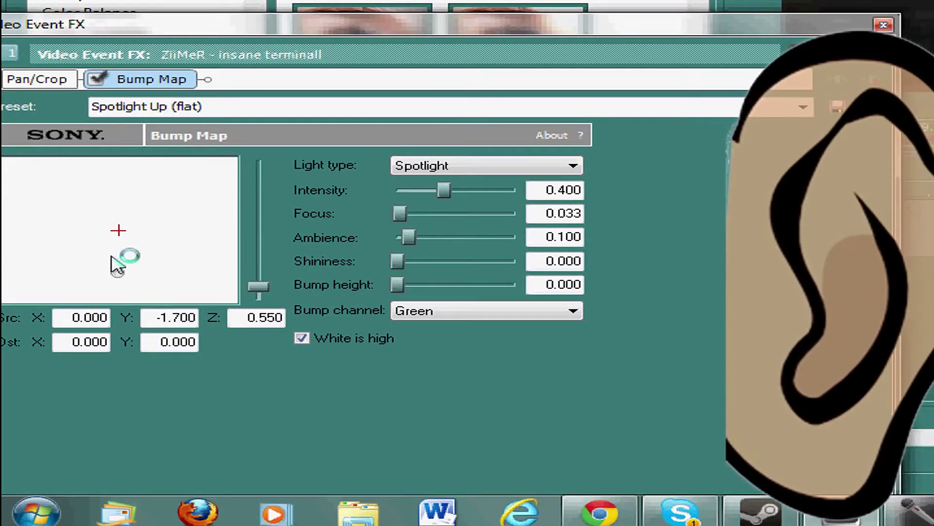
drag(122, 282, 123, 239)
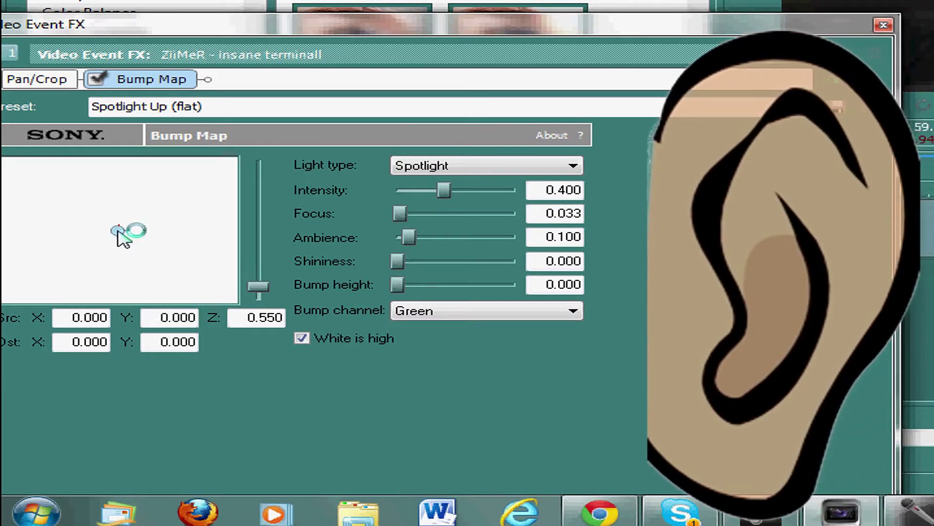
drag(122, 237, 124, 234)
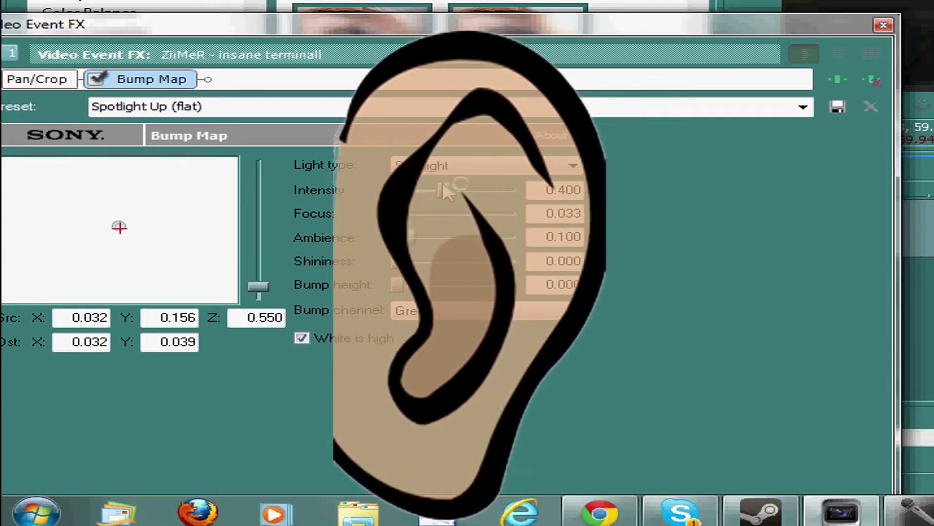
drag(439, 191, 518, 194)
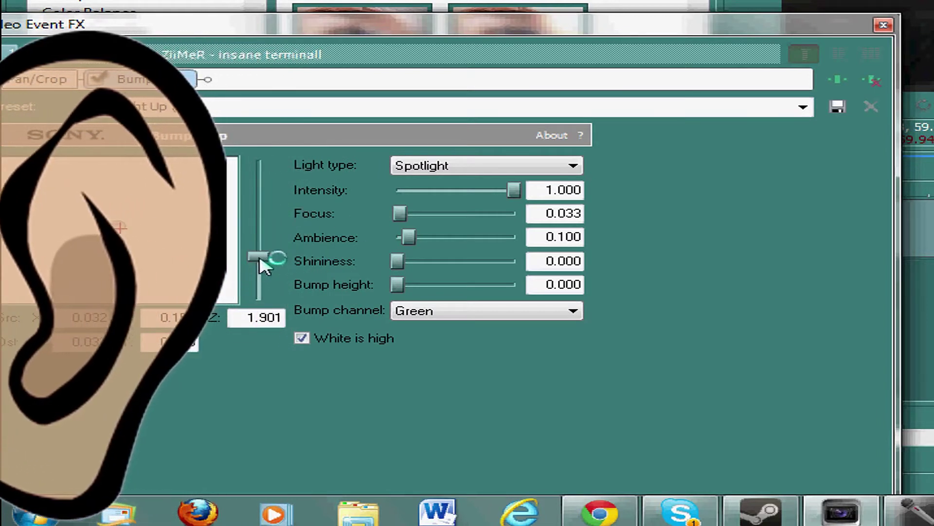
drag(260, 255, 279, 259)
drag(514, 190, 506, 190)
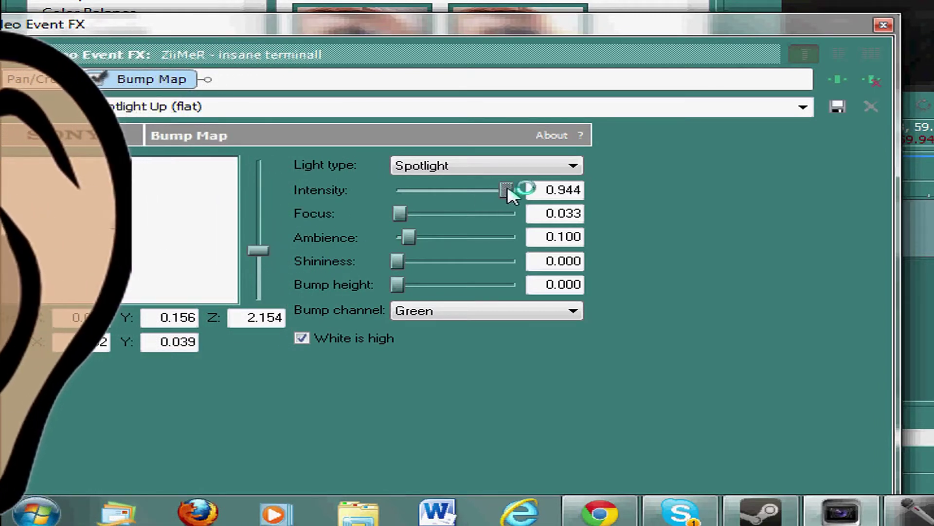
drag(256, 250, 292, 124)
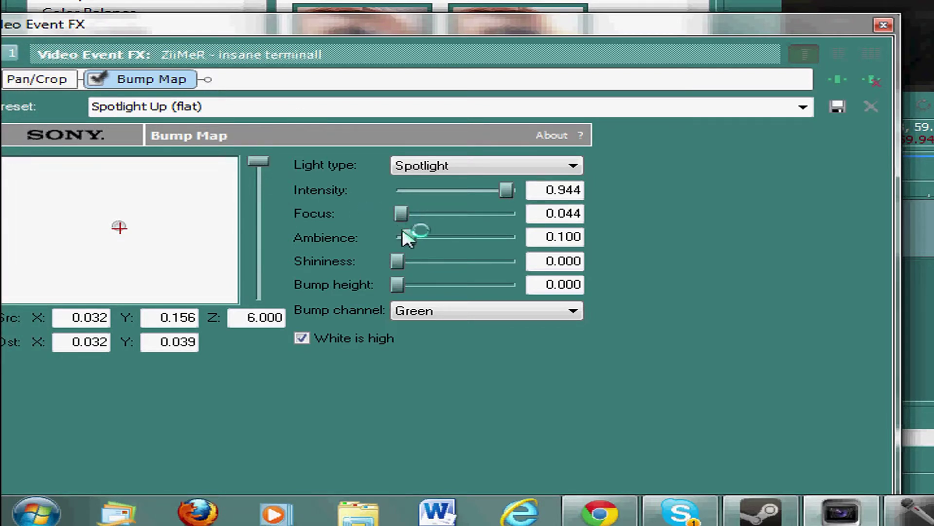
drag(414, 241, 410, 242)
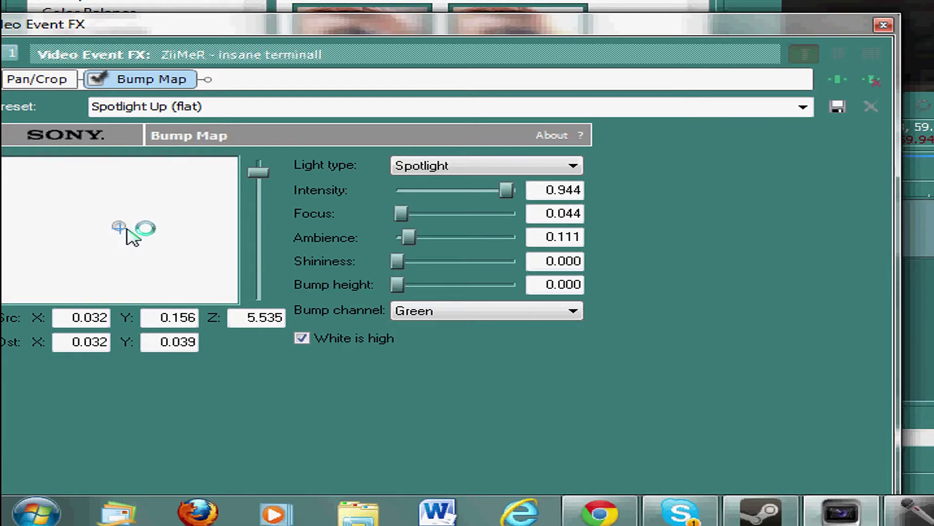
- Reset the light position to the centre and set spotlight intensity to 0.900
right_click(127, 232)
click(167, 246)
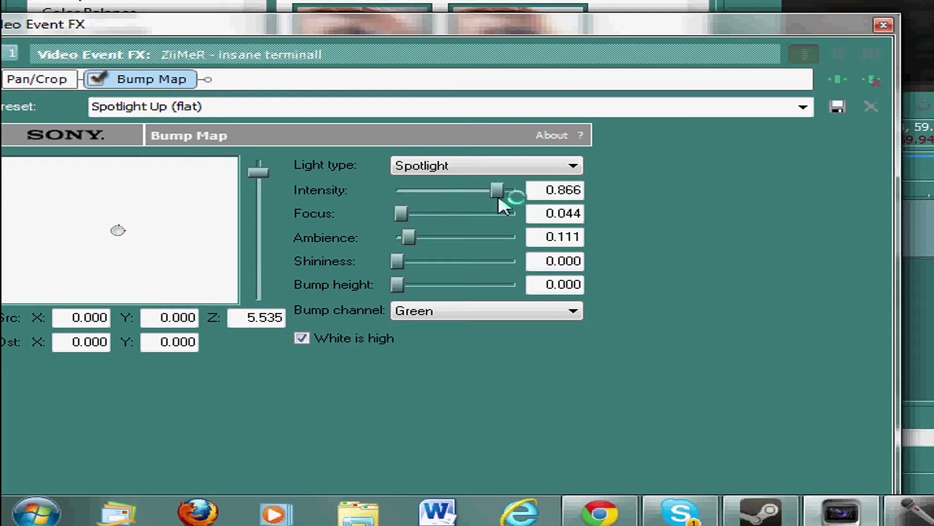
drag(498, 197, 504, 193)
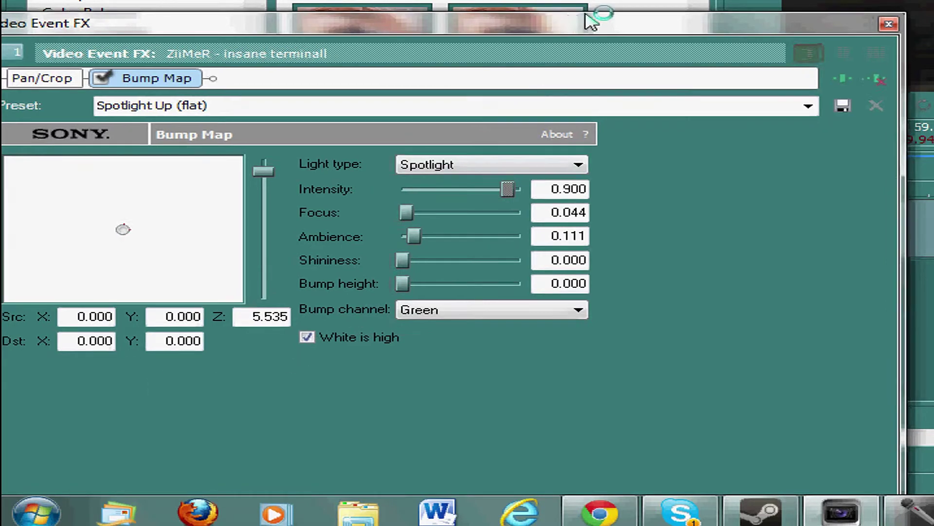
drag(606, 18, 729, 0)
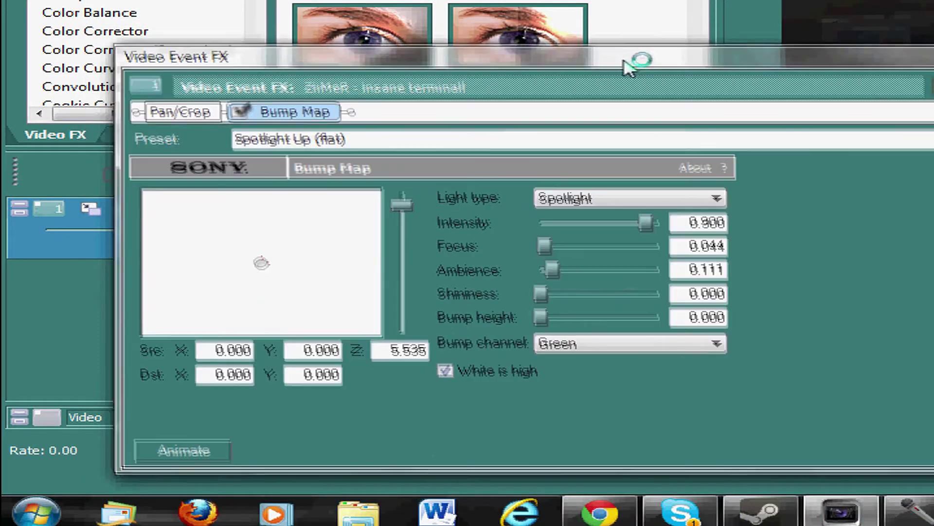
drag(621, 2, 635, 58)
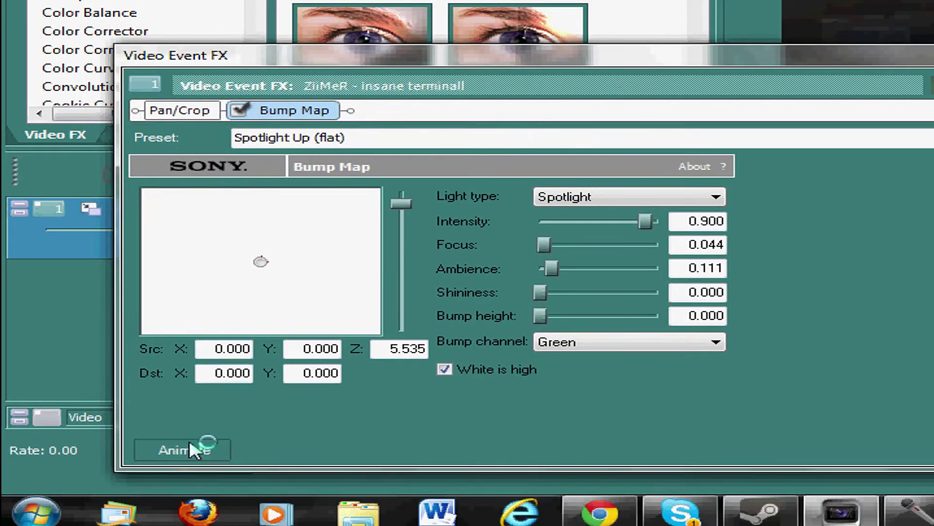
- Enable Bump Map animation and move the keyframe cursor to 0.18 seconds
click(189, 446)
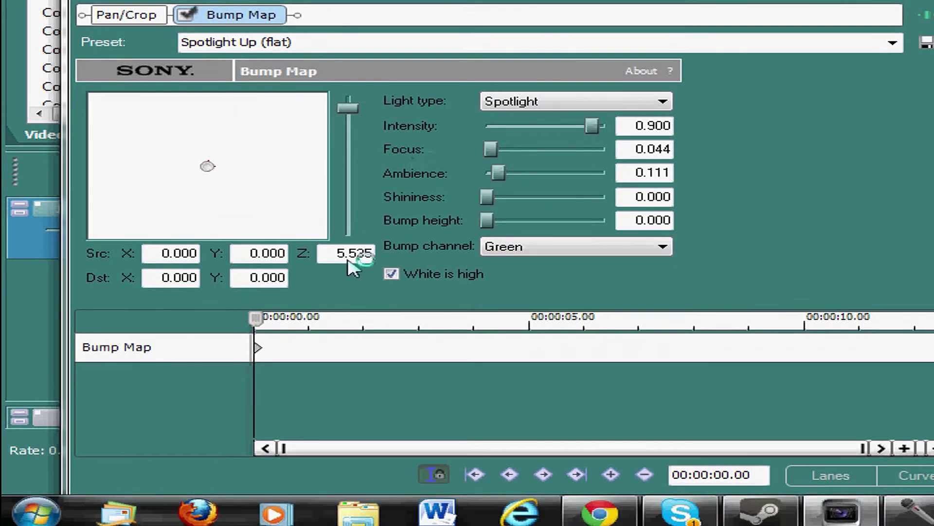
drag(258, 319, 273, 344)
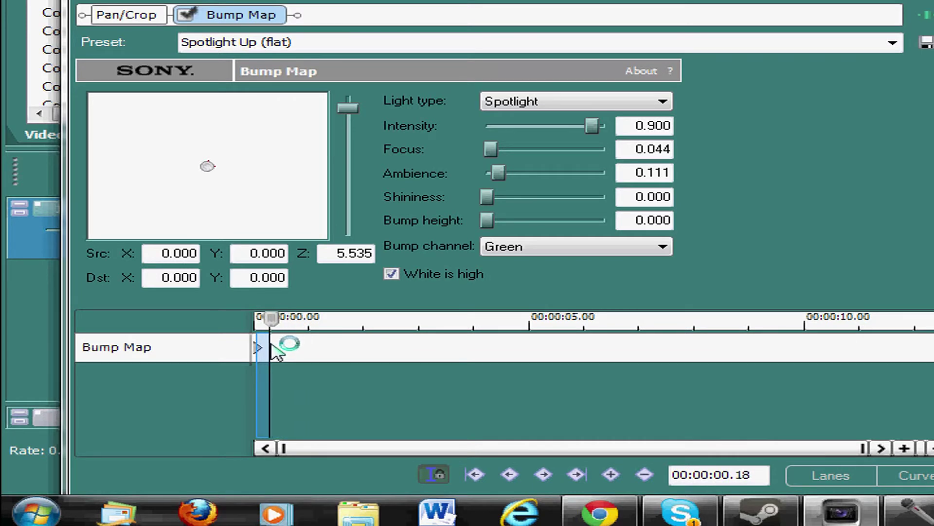
drag(267, 351, 274, 355)
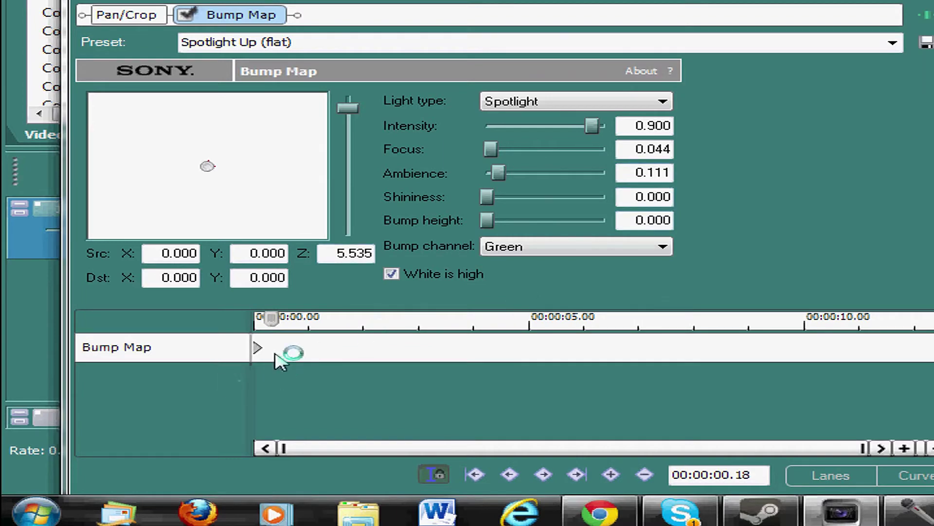
scroll(289, 351, up, 5)
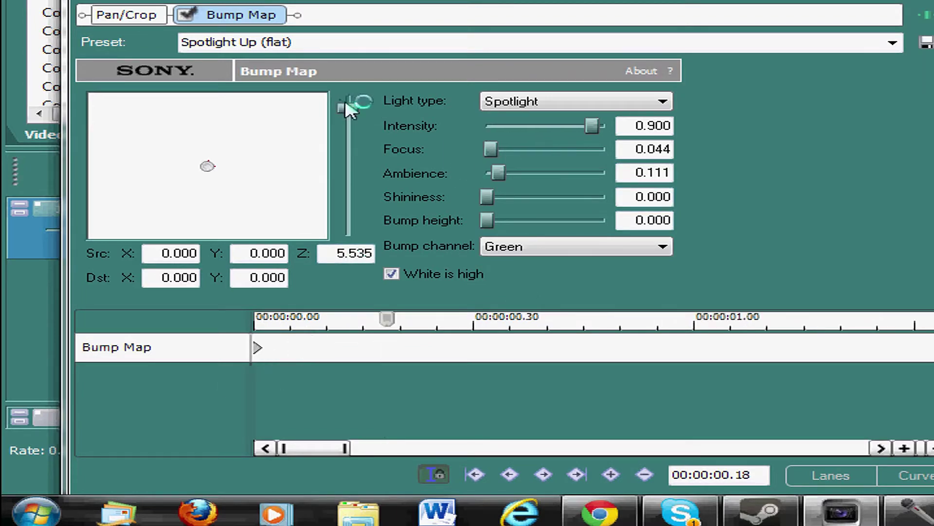
- Keyframe the spotlight at 0.18 s with Z 1.732, focus 1.000 and intensity 0.122
drag(349, 108, 316, 244)
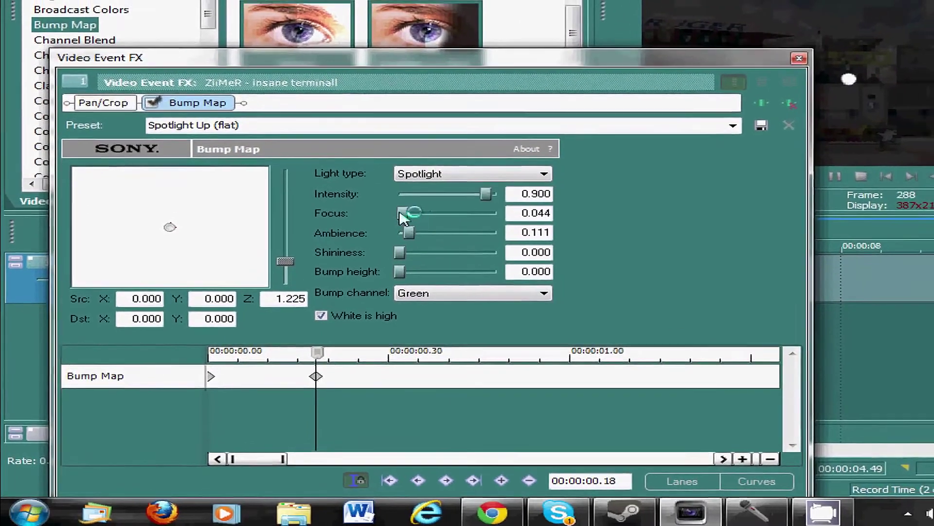
mouse_move(398, 215)
mouse_down()
mouse_move(488, 223)
mouse_move(465, 201)
mouse_up()
drag(422, 232, 353, 248)
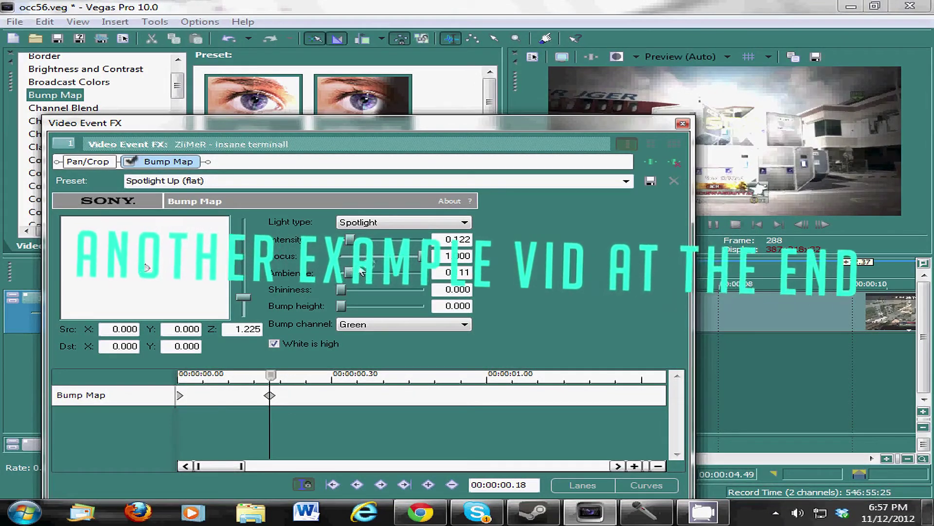
drag(244, 300, 243, 289)
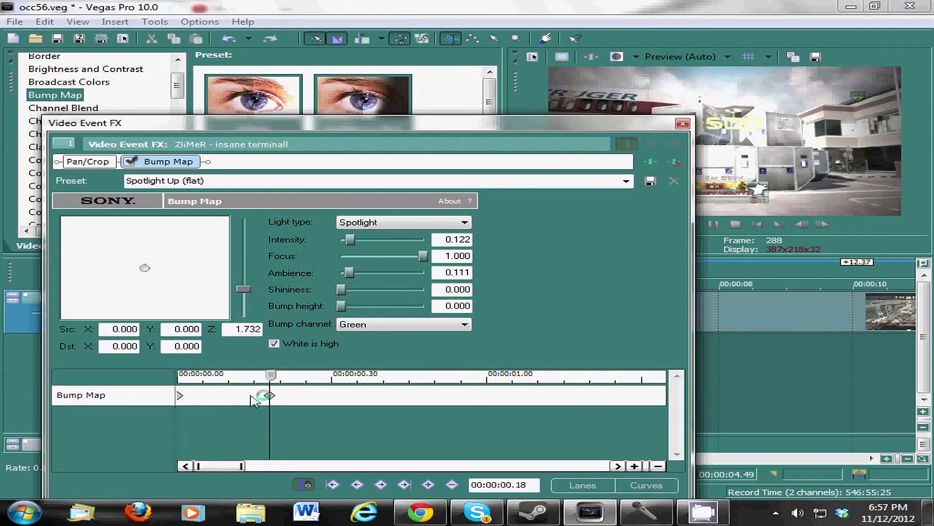
mouse_move(274, 376)
mouse_down()
mouse_move(263, 389)
mouse_move(142, 401)
mouse_move(310, 394)
mouse_move(178, 401)
mouse_move(256, 403)
mouse_move(271, 397)
mouse_move(163, 396)
mouse_move(192, 406)
mouse_move(298, 398)
mouse_move(188, 401)
mouse_move(162, 413)
mouse_move(219, 401)
mouse_move(167, 402)
mouse_up()
- Scrub the spotlight animation from 0 to 0.22 s, then close the Video Event FX window
click(166, 402)
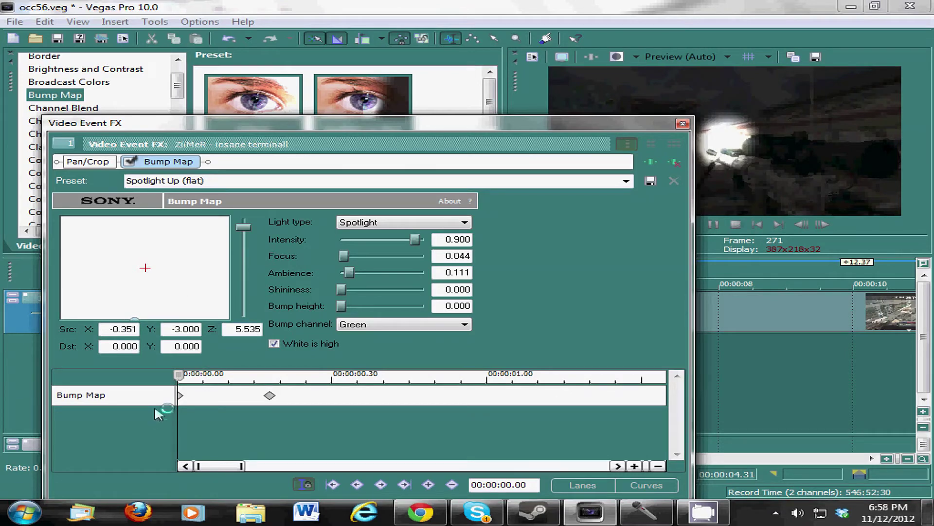
drag(181, 381, 347, 381)
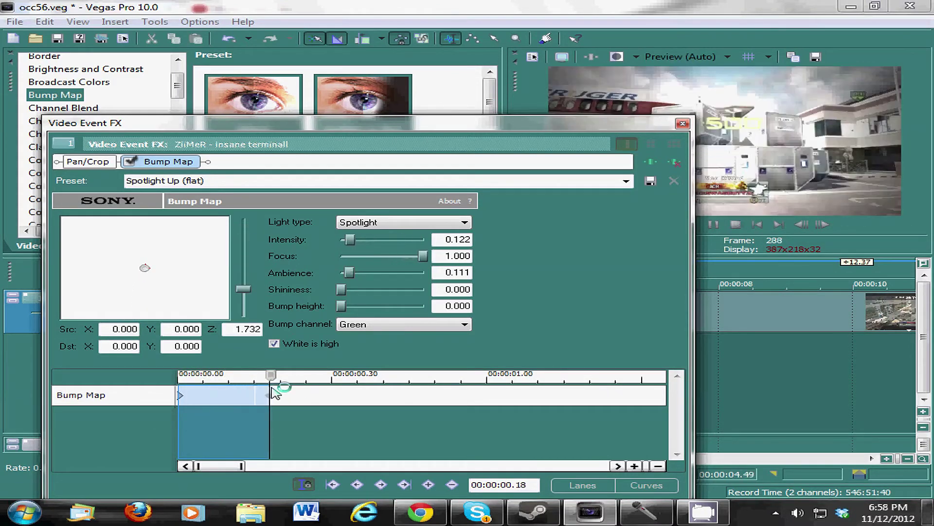
click(682, 124)
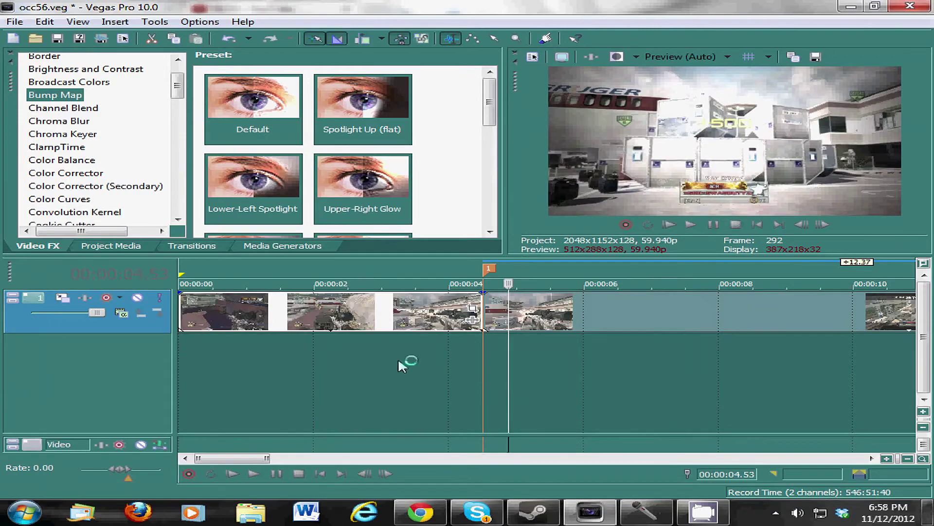
click(484, 306)
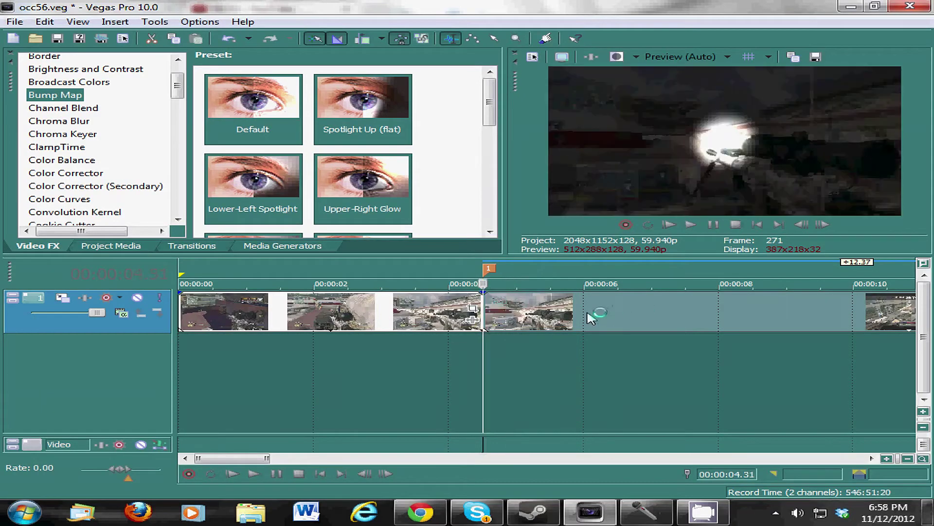
key(space)
key(space)
key(space)
key(space)
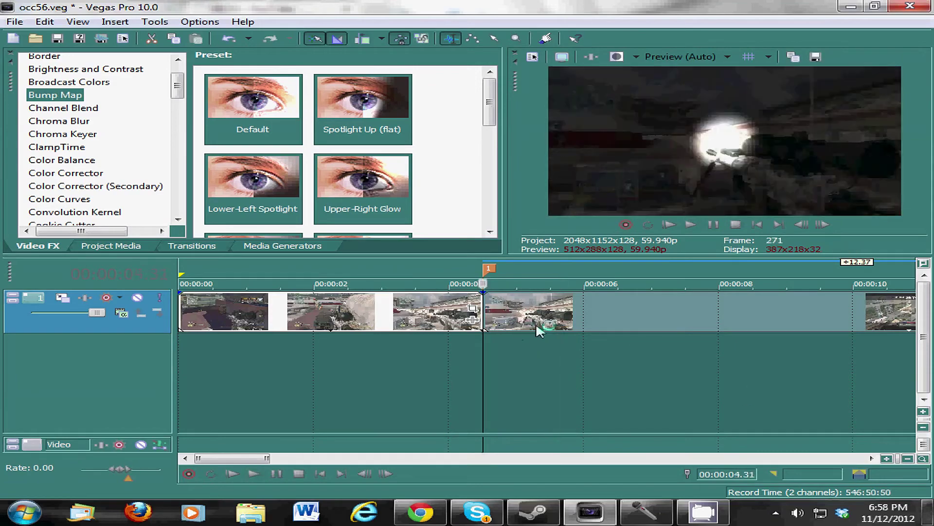
key(space)
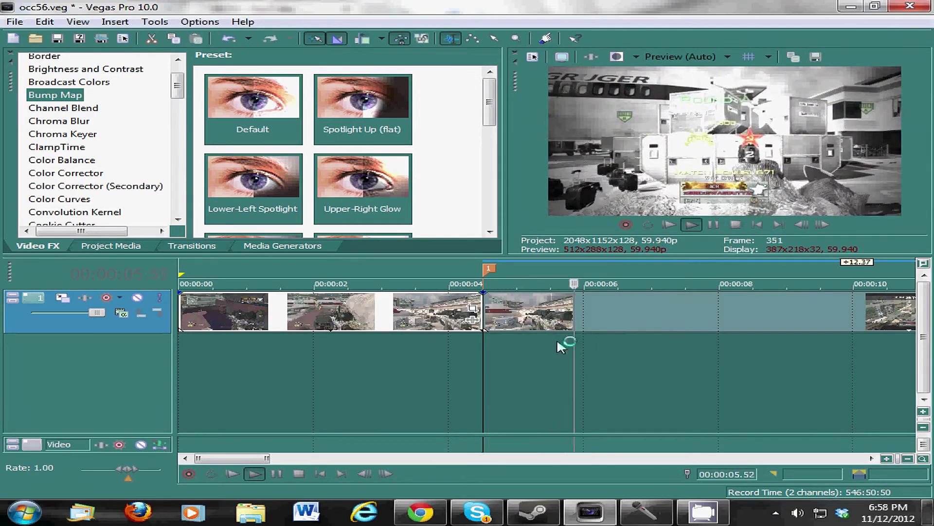
key(space)
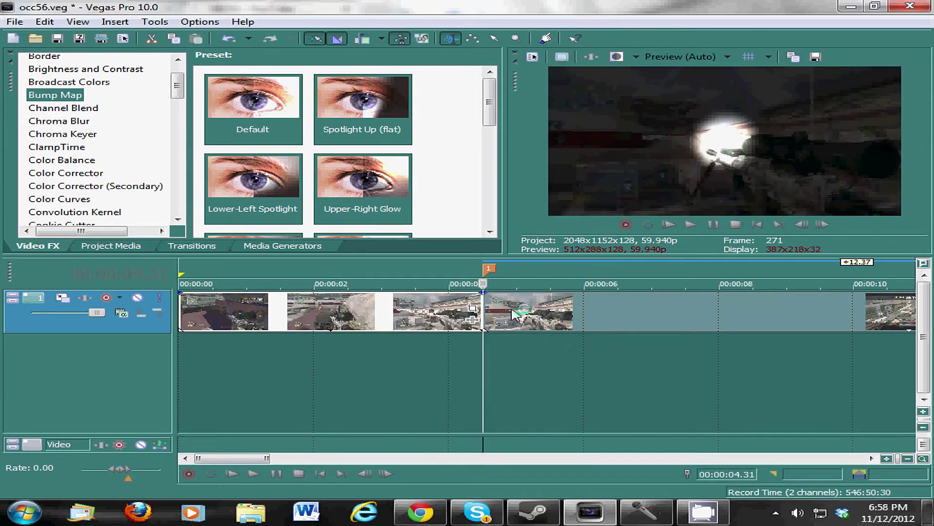